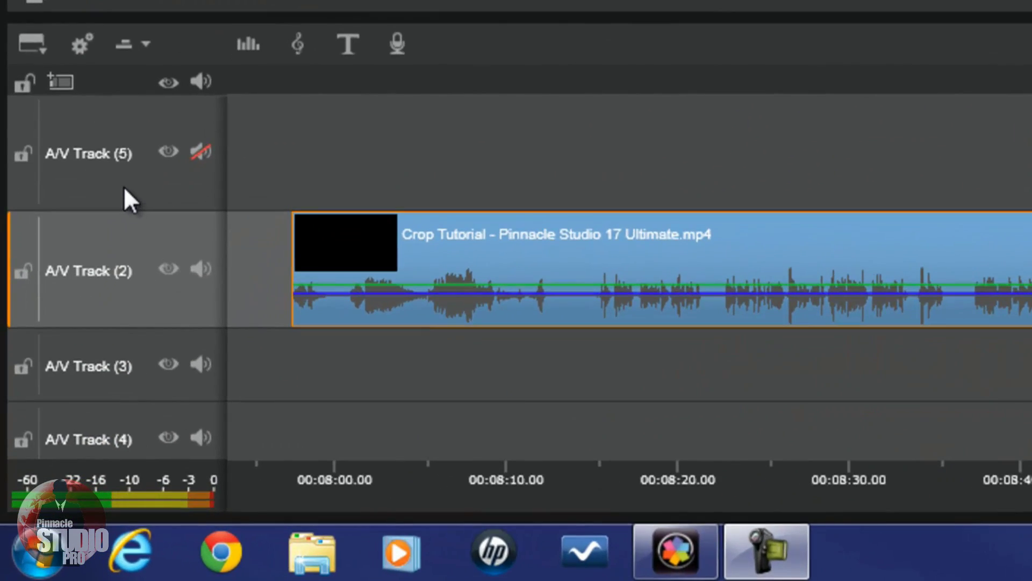
Select A/V Track (2), the track holding the clip.
left_click(123, 187)
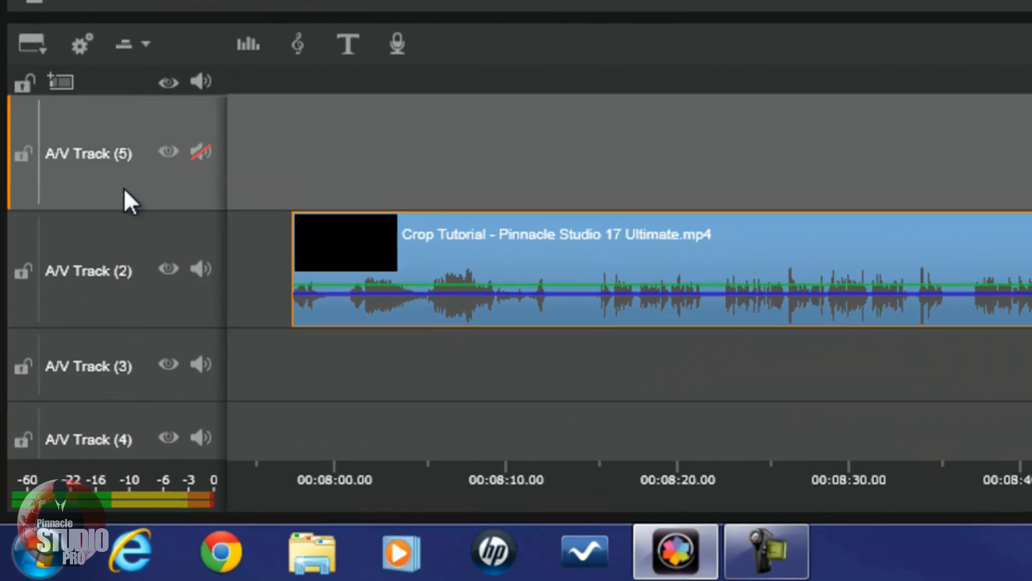
left_click(135, 240)
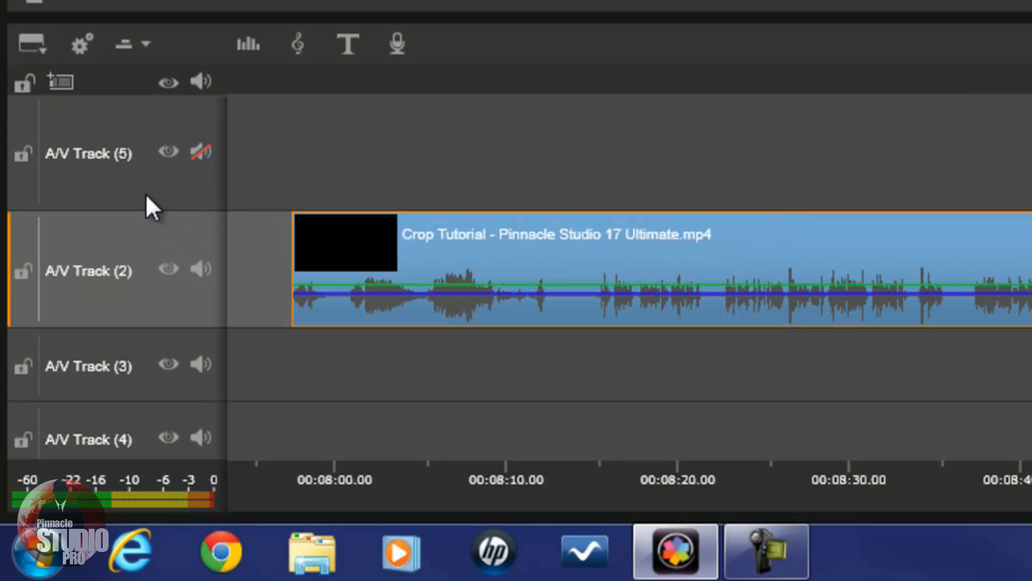
left_click(147, 195)
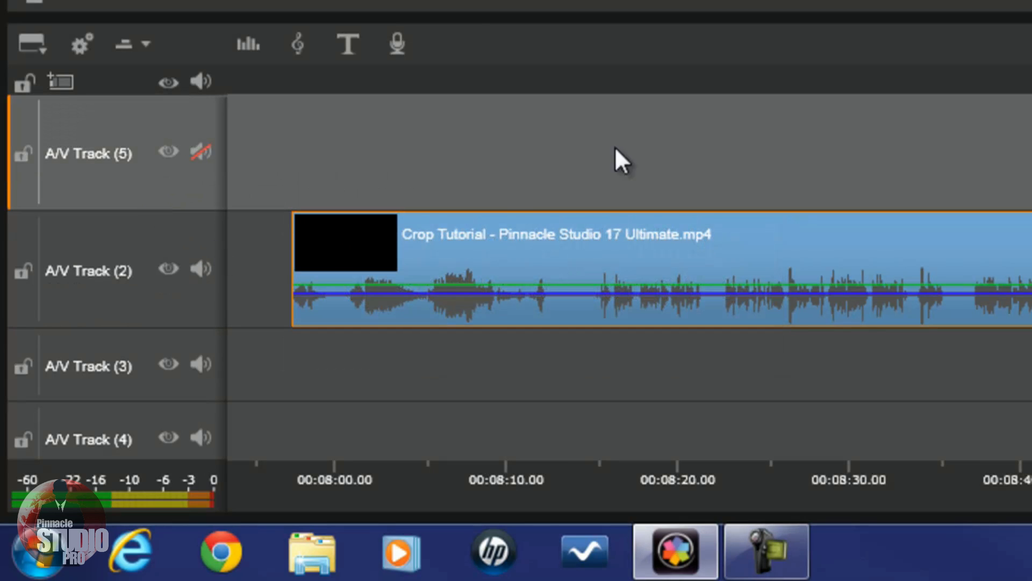
left_click(139, 241)
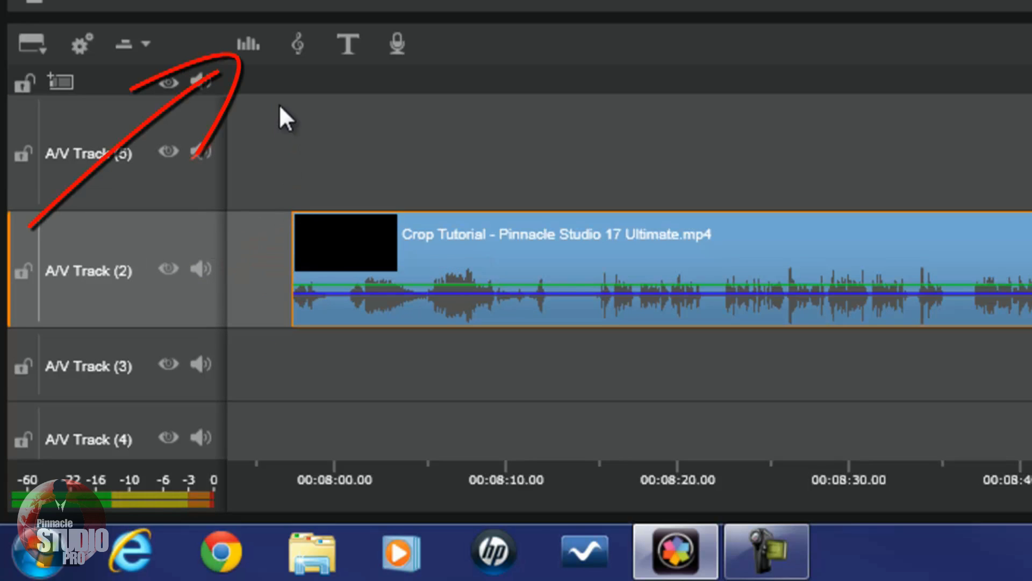
Show the audio mixer and set A/V Track (2)'s master volume to -5 dB.
left_click(241, 46)
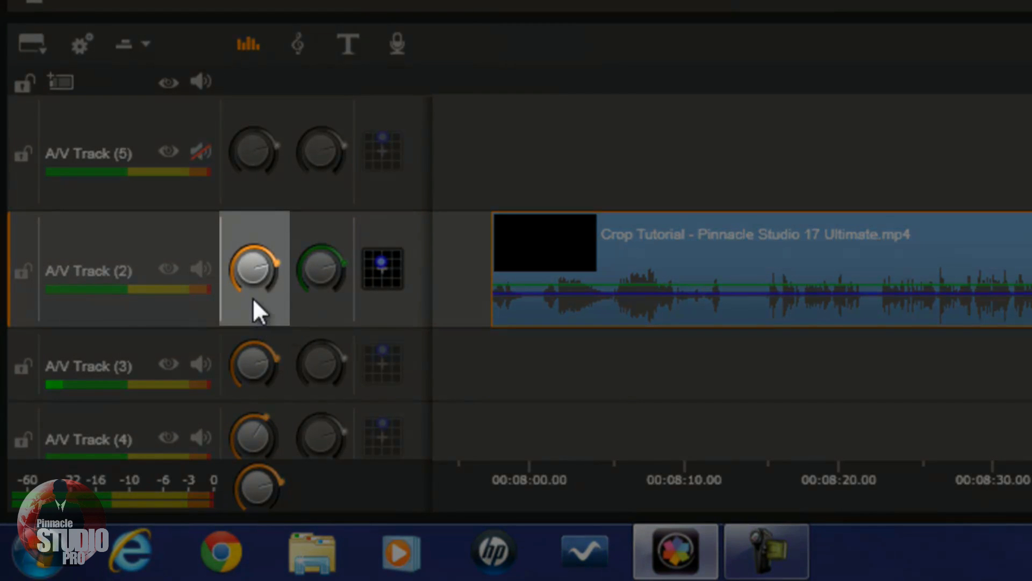
mouse_move(266, 263)
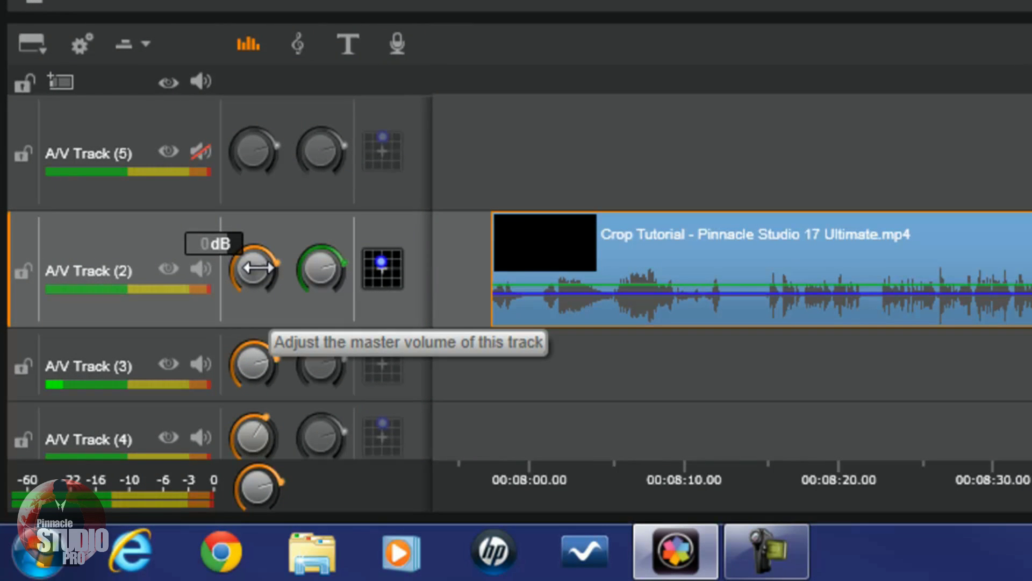
mouse_move(255, 268)
left_mouse_down()
mouse_move(228, 267)
mouse_move(265, 270)
left_mouse_up()
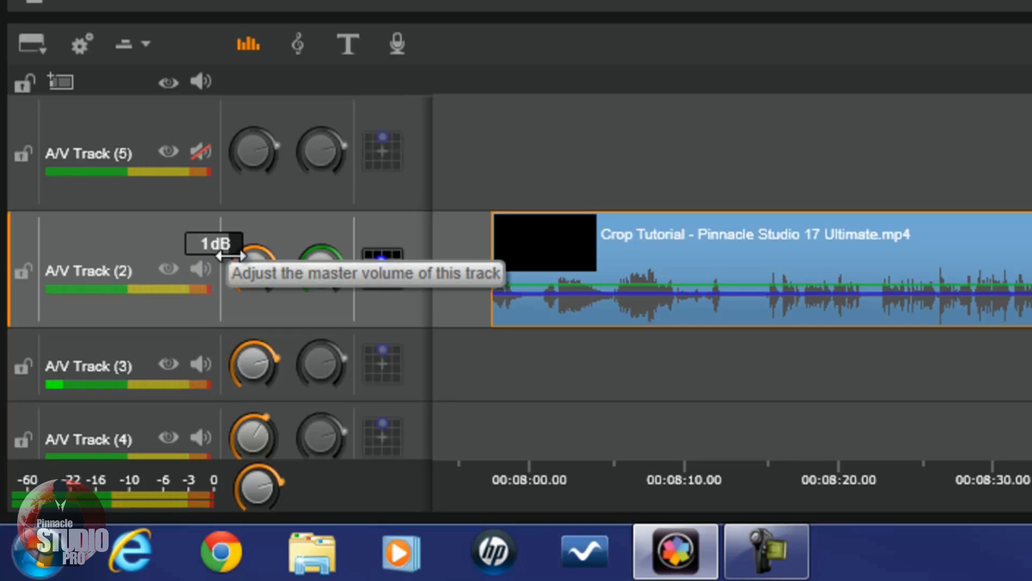
left_click(209, 243)
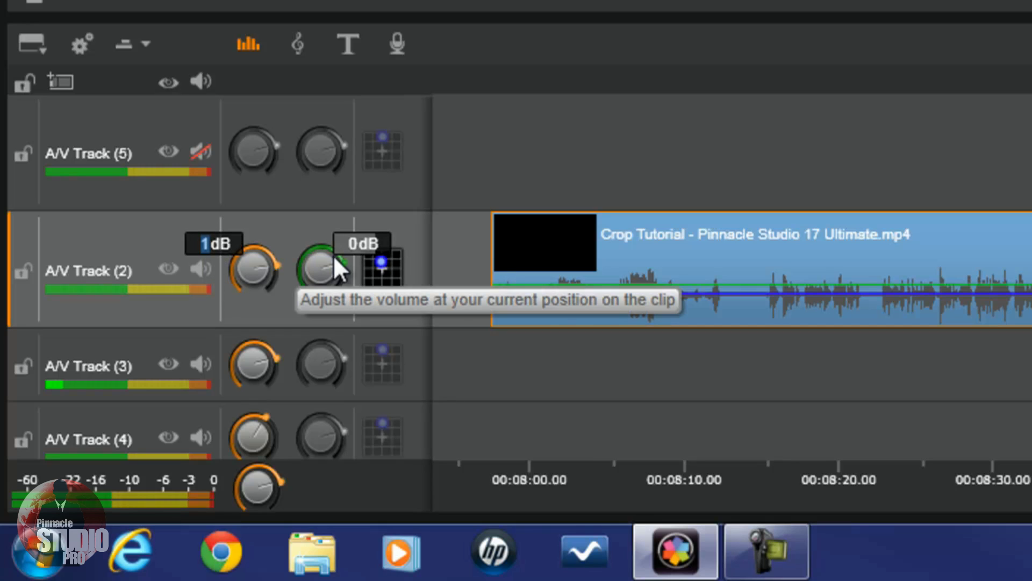
type("-5")
key("Return")
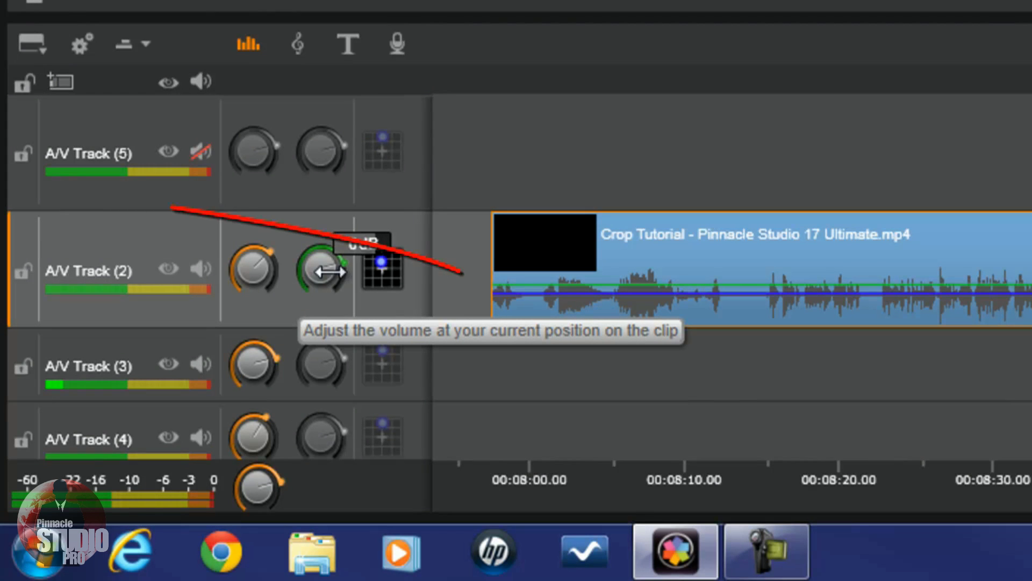
Set the clip's volume knob back to 0 dB.
mouse_move(328, 271)
left_mouse_down()
mouse_move(312, 274)
mouse_move(353, 284)
mouse_move(337, 252)
left_mouse_up()
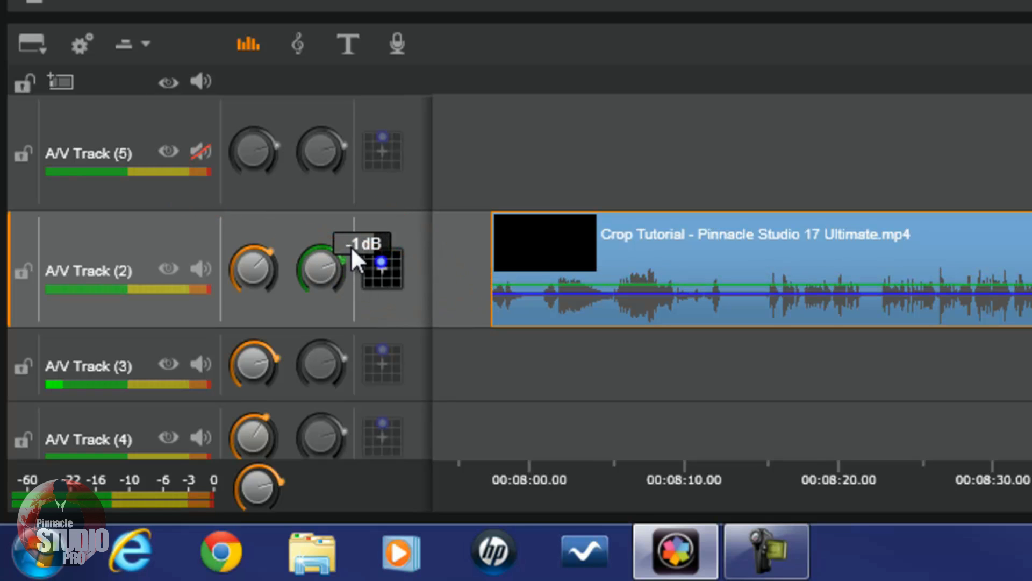
double_click(337, 254)
type("0")
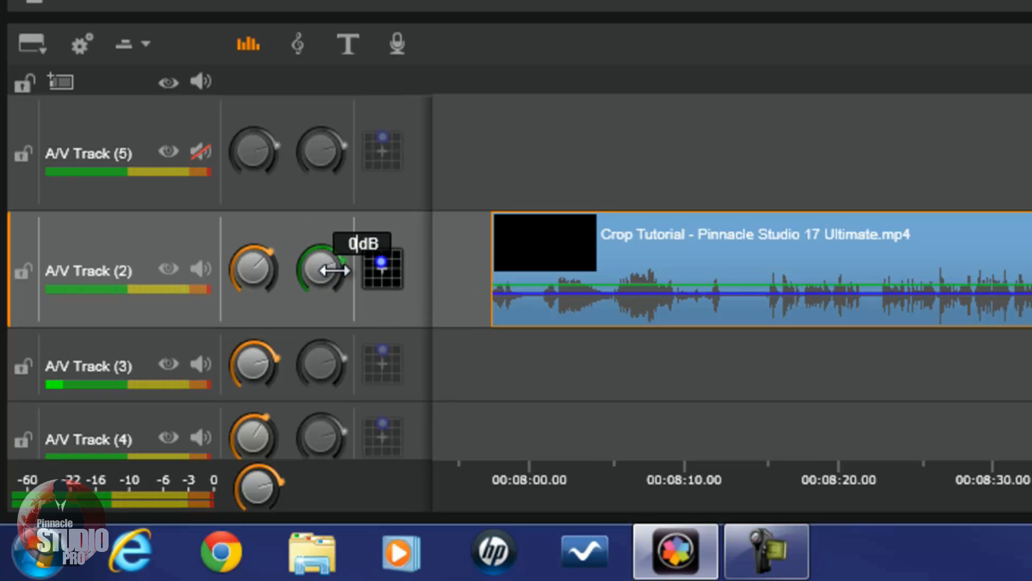
key("Return")
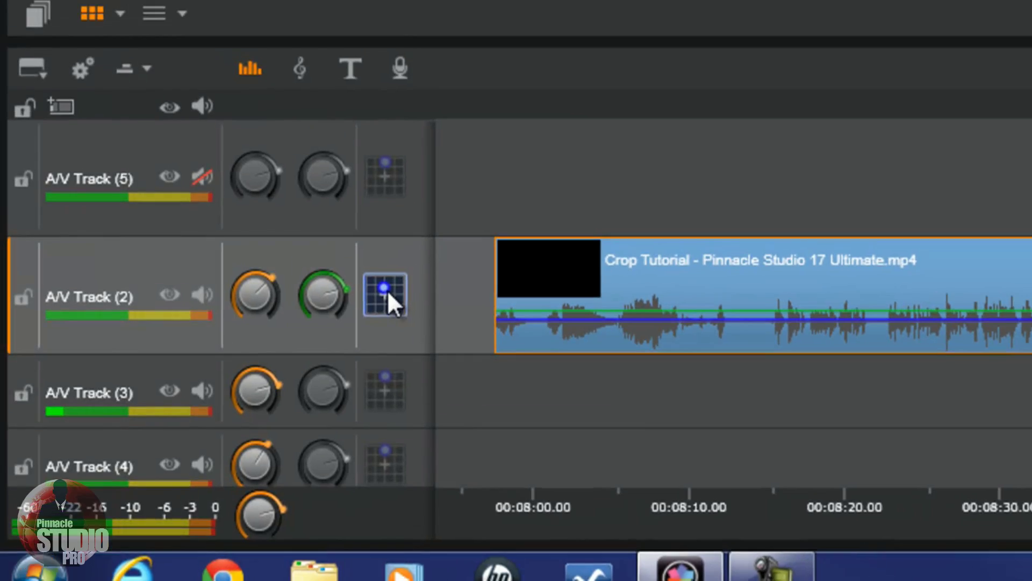
left_click(383, 267)
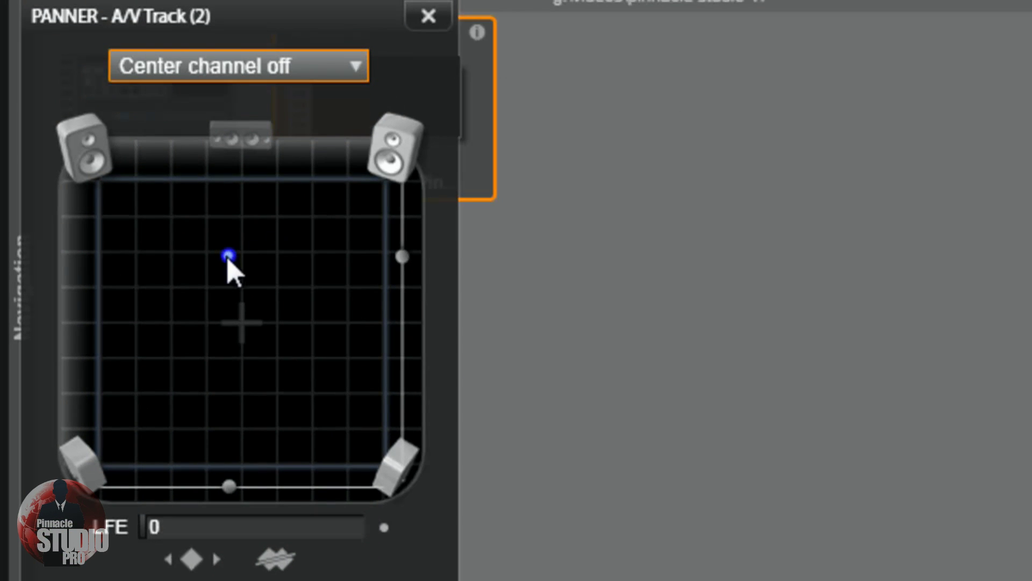
Place the sound front-centre in the Panner and switch it to 5.1 mode.
left_click_drag(226, 257, 255, 186)
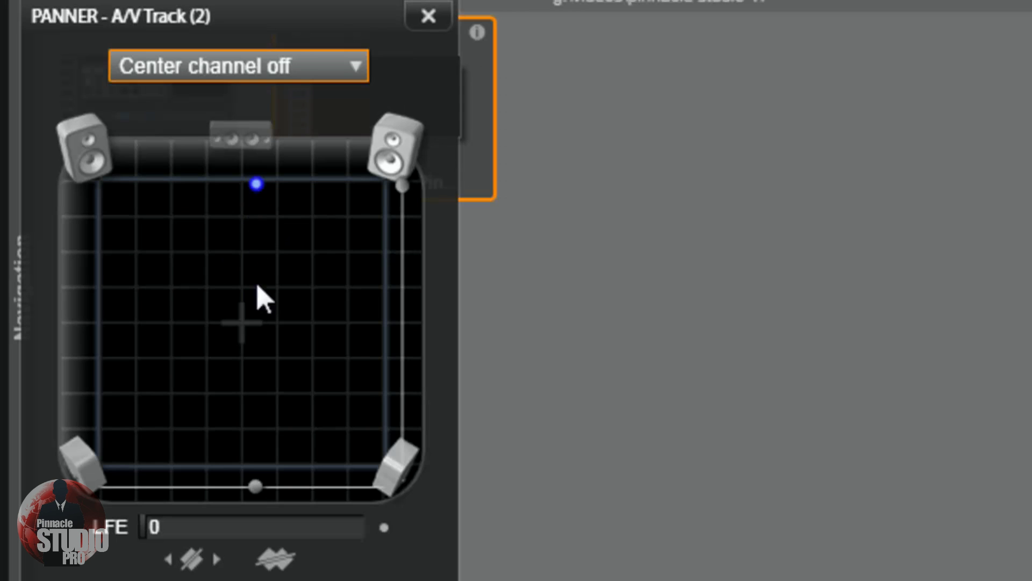
left_click(277, 560)
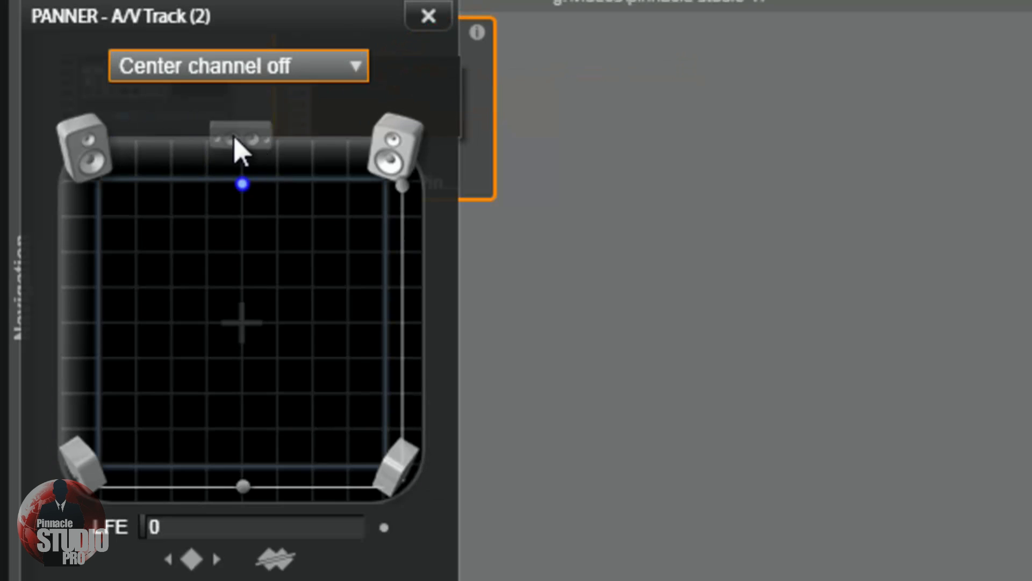
left_click(354, 67)
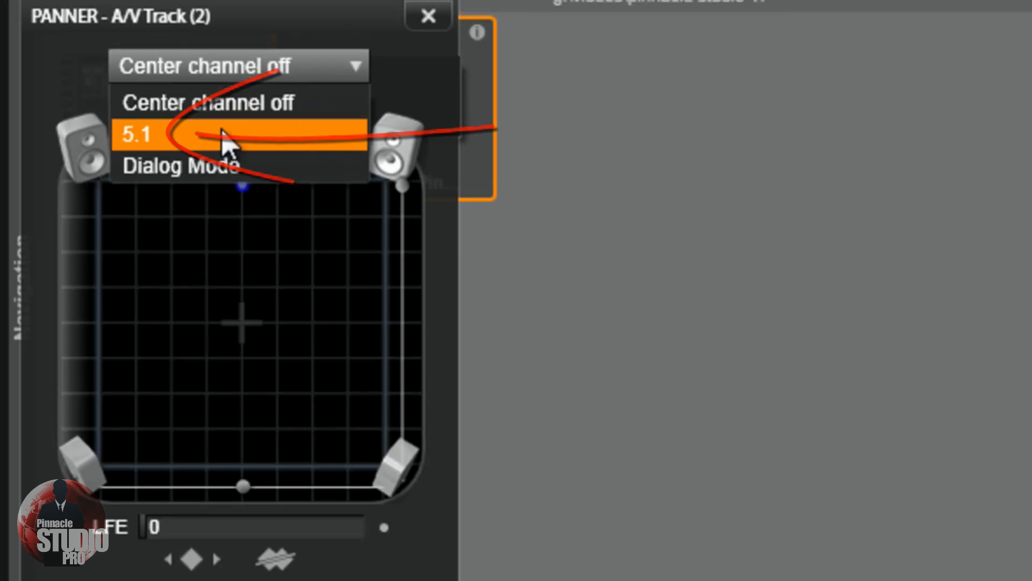
left_click(225, 139)
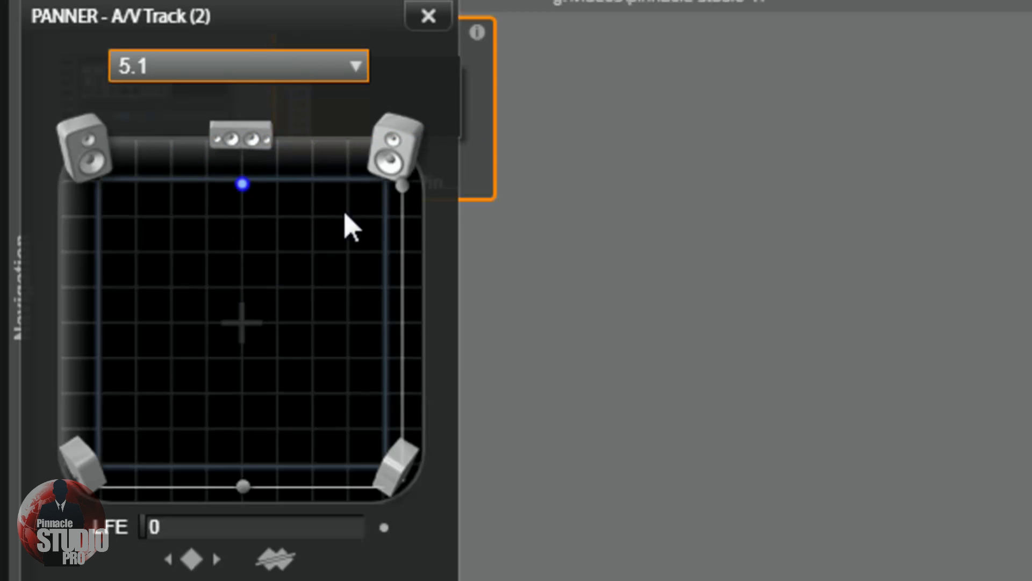
Try Dialog Mode, settle on Center channel off, and pan the sound front-left.
left_click(347, 67)
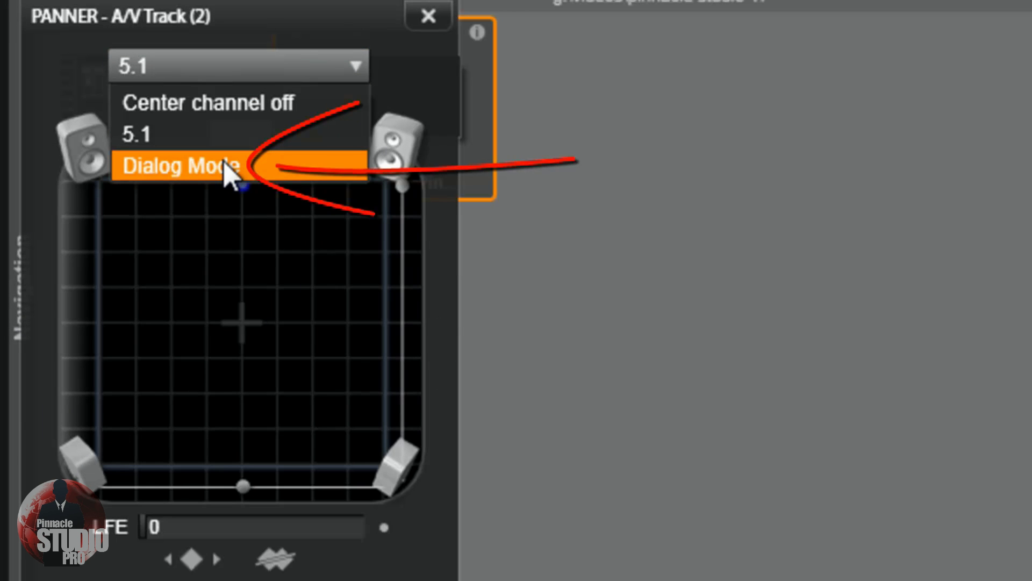
left_click(230, 172)
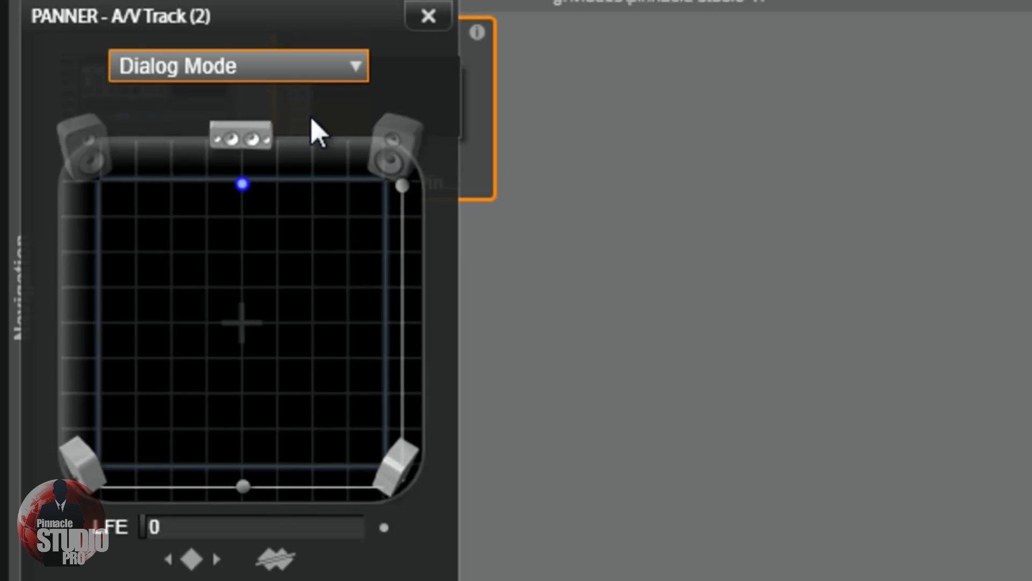
left_click(347, 64)
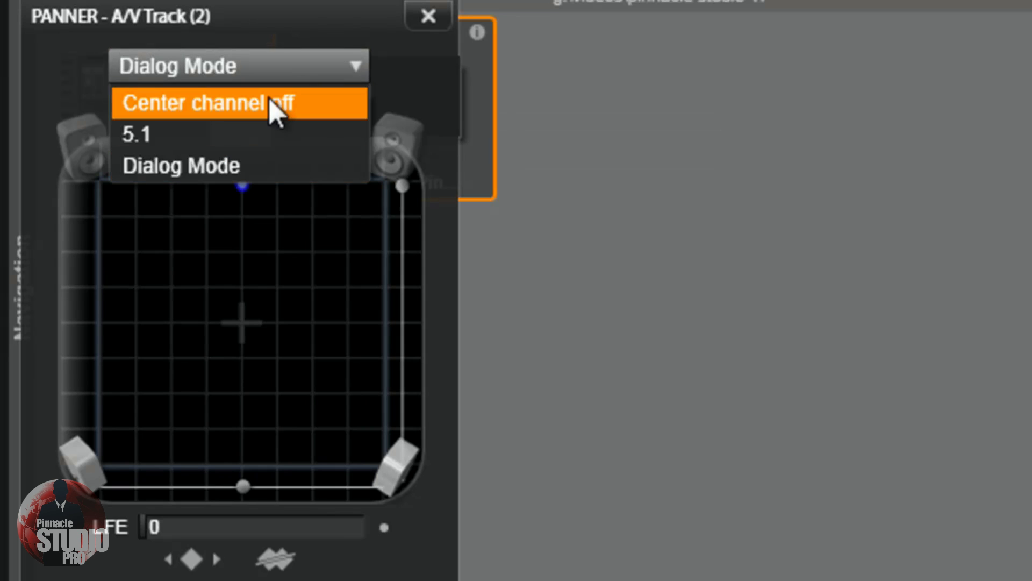
left_click(277, 110)
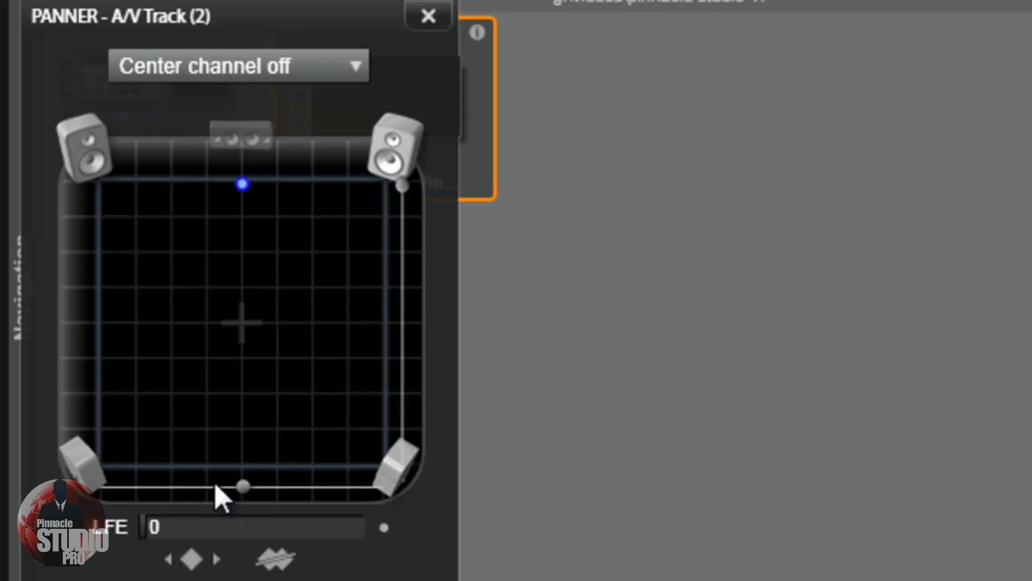
left_click_drag(215, 485, 242, 490)
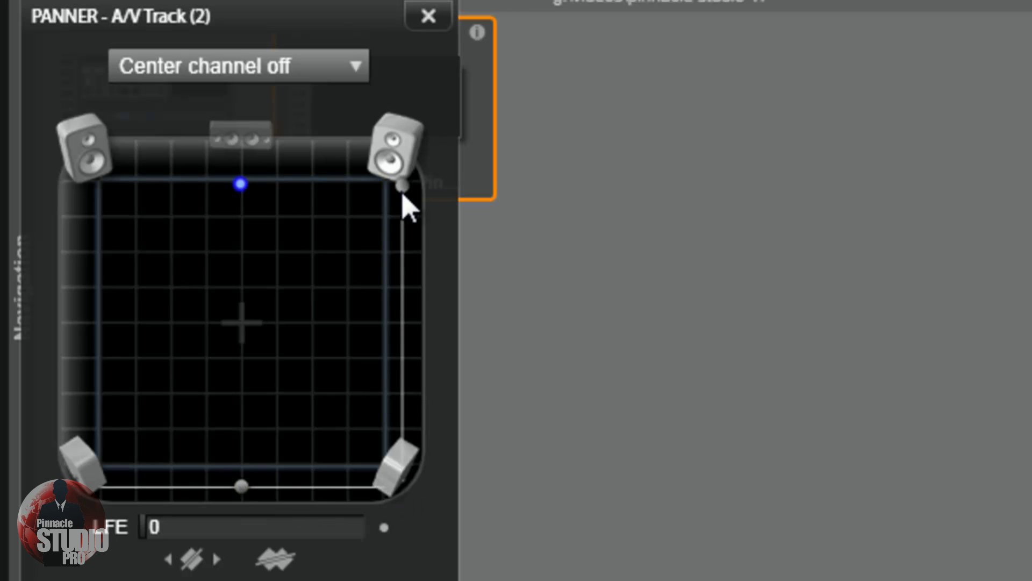
Drag A/V Track (2)'s sound around the panner grid, ending toward the front centre.
left_click_drag(404, 196, 392, 152)
left_click_drag(242, 270, 242, 338)
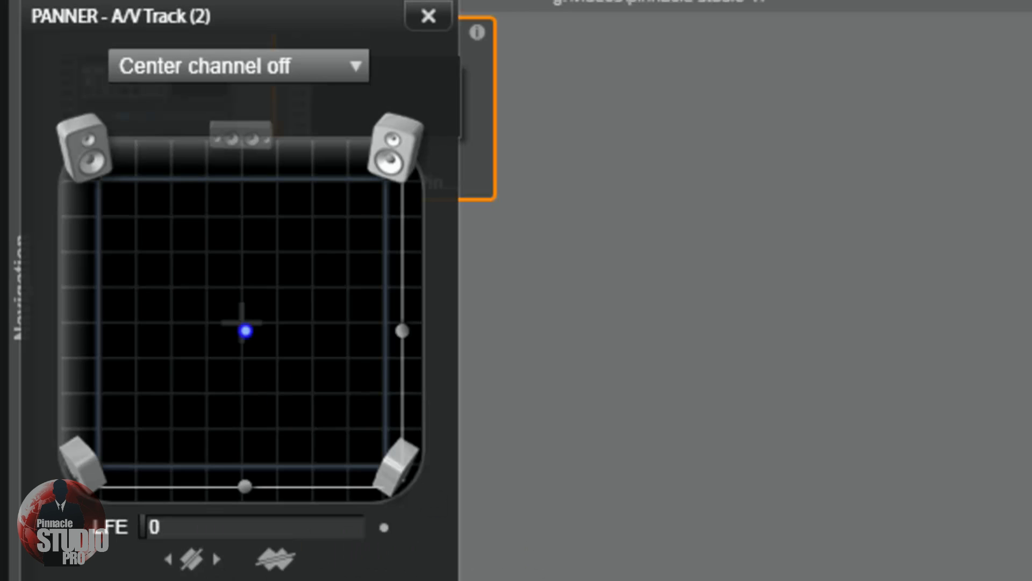
left_click_drag(245, 326, 239, 173)
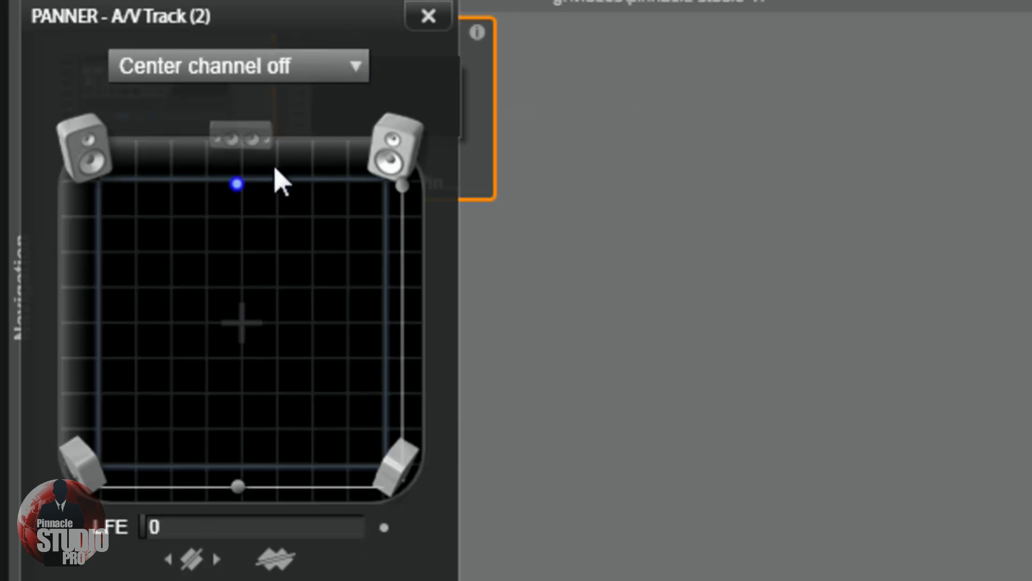
left_click_drag(237, 184, 56, 152)
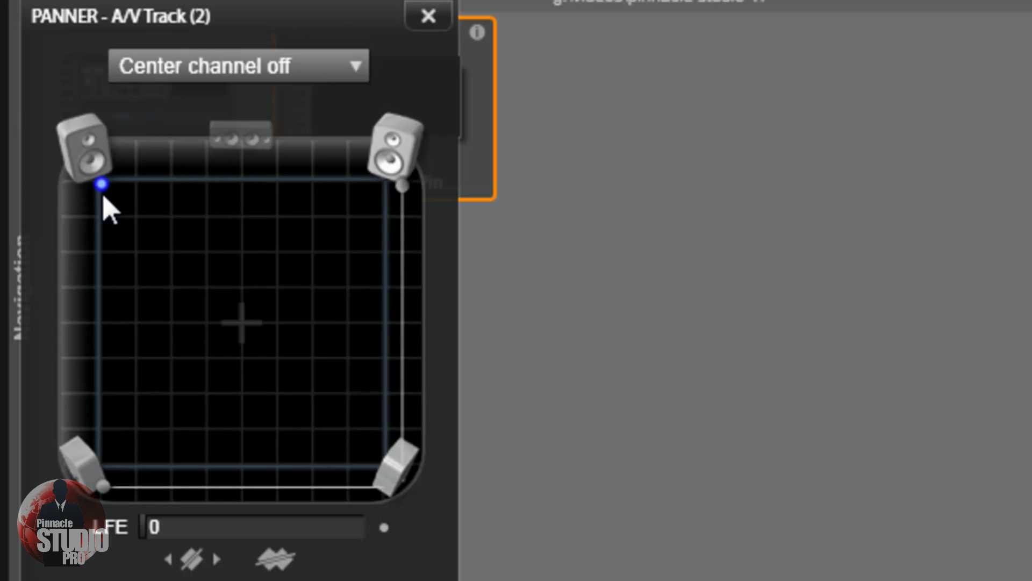
left_click_drag(89, 331, 253, 178)
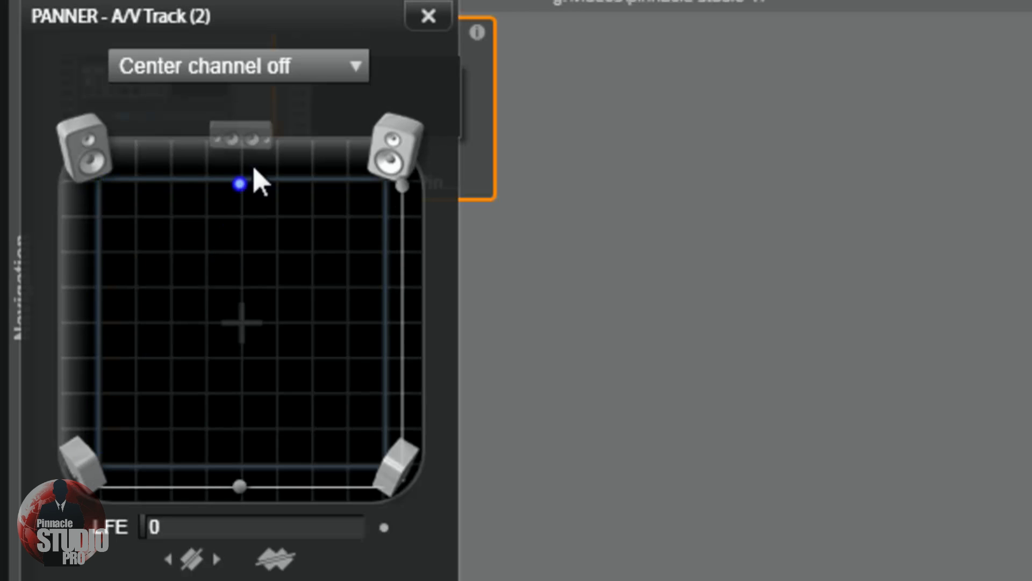
Set the center channel to 5.1 and back off, keyframe the position, and close the Panner.
left_click(340, 67)
left_click(269, 135)
left_click(323, 79)
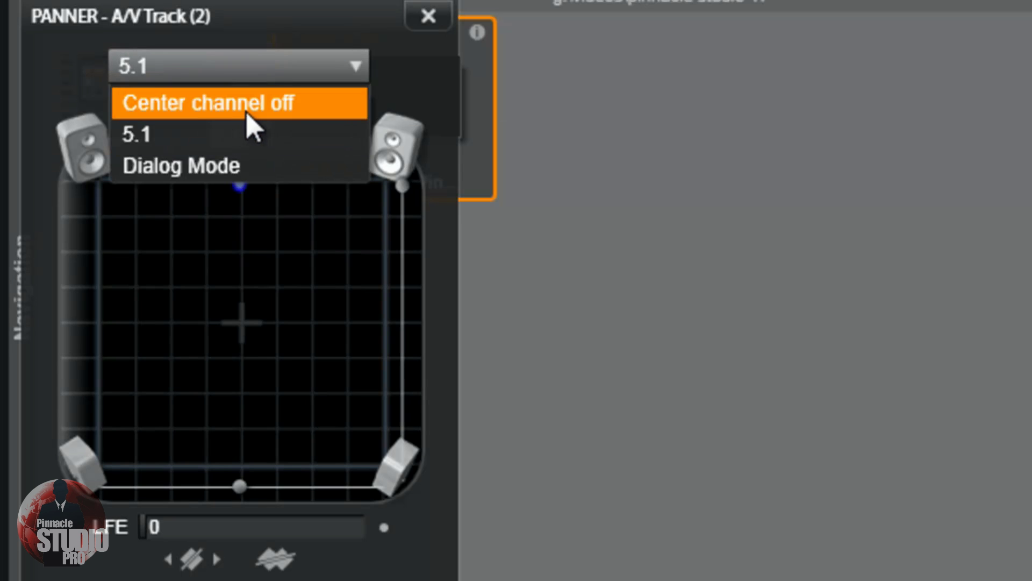
left_click(307, 105)
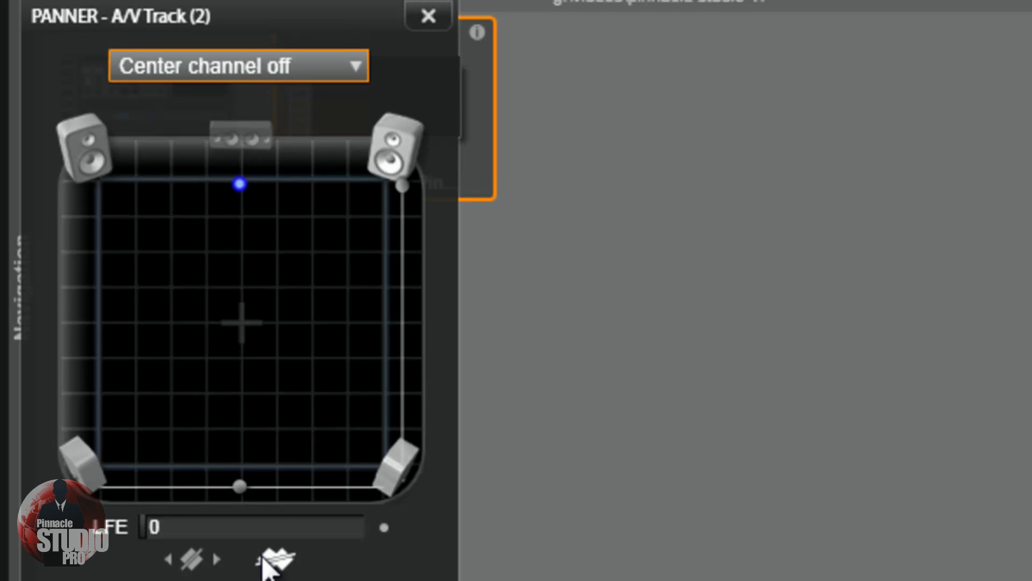
left_click(263, 562)
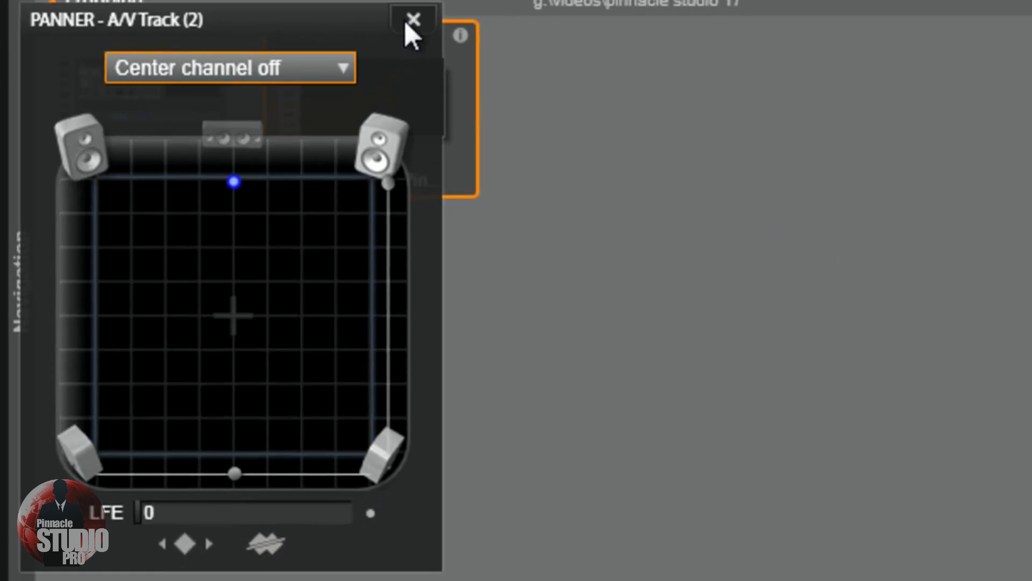
left_click(425, 19)
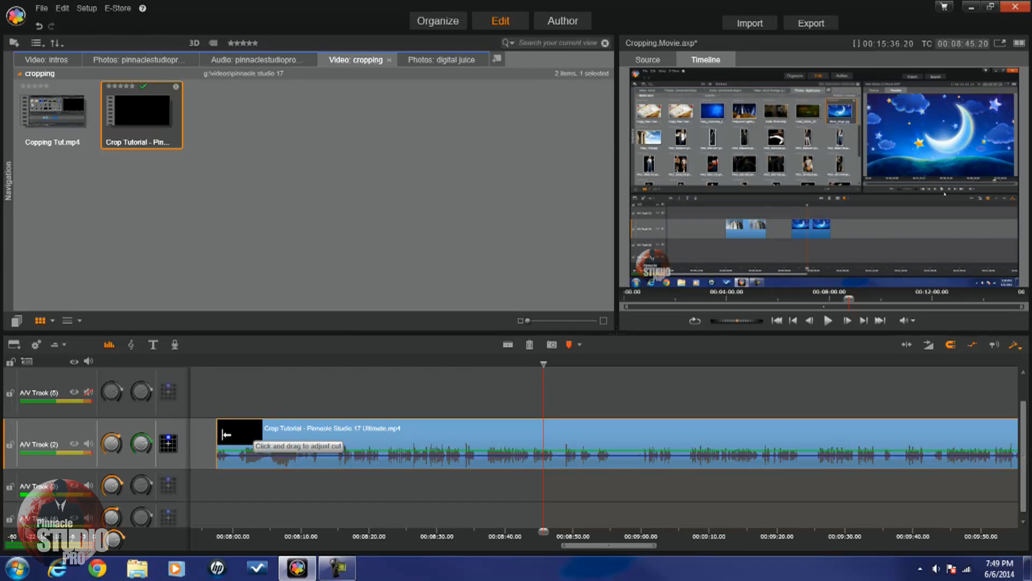
Hide the track audio mixer knobs from the timeline.
mouse_move(114, 444)
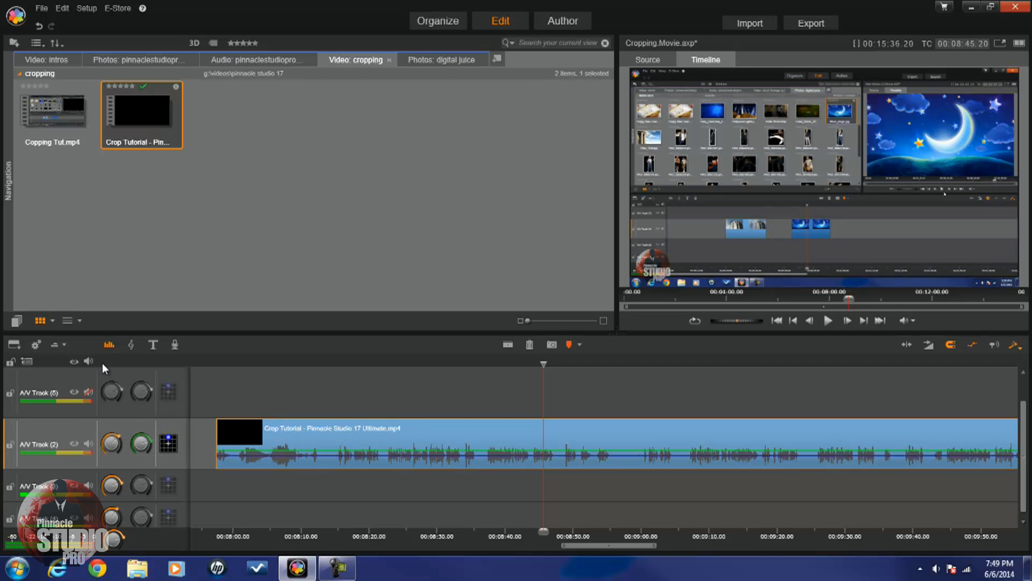
left_click(108, 346)
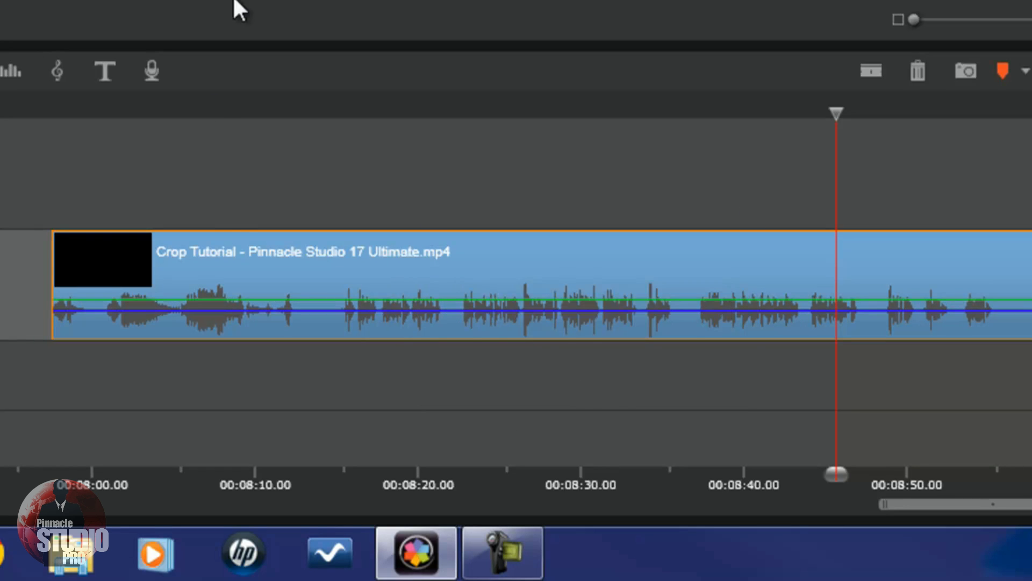
Add four volume keyframes, dropping the middle two low and raising the last near full.
left_click(313, 299)
left_click(398, 300)
mouse_move(398, 298)
left_click_drag(398, 298, 396, 343)
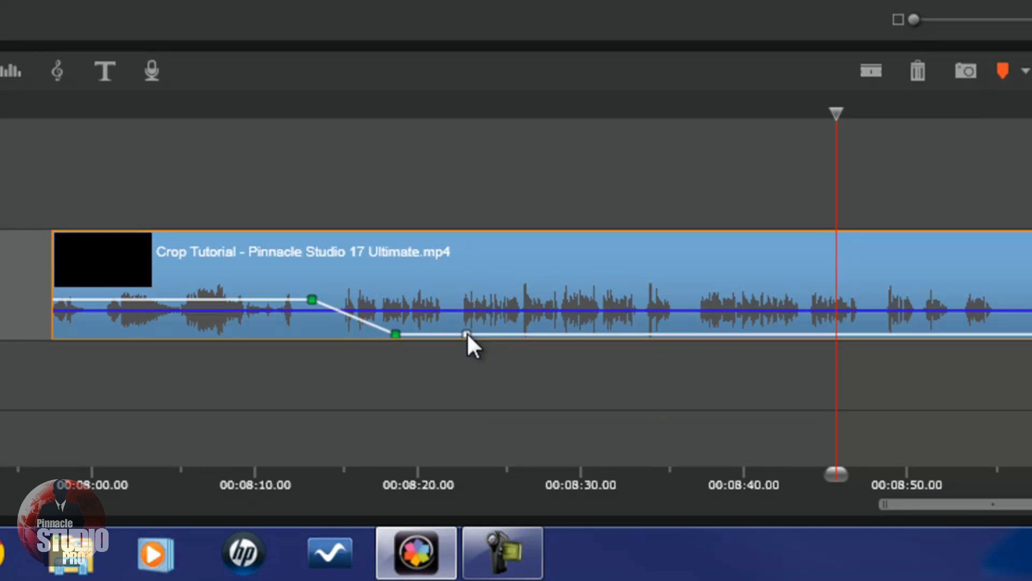
left_click(466, 334)
left_click(554, 334)
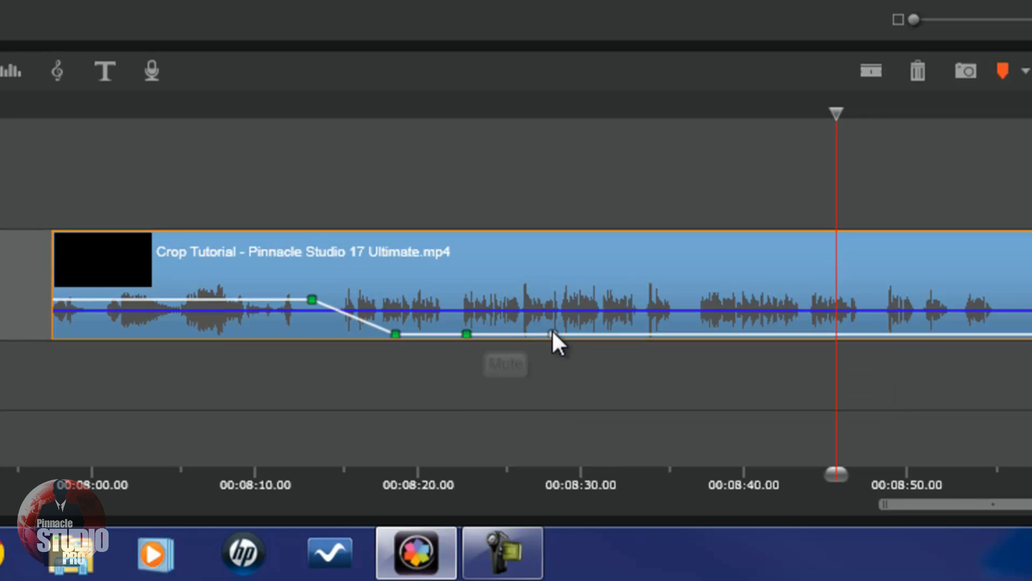
left_click_drag(553, 334, 560, 301)
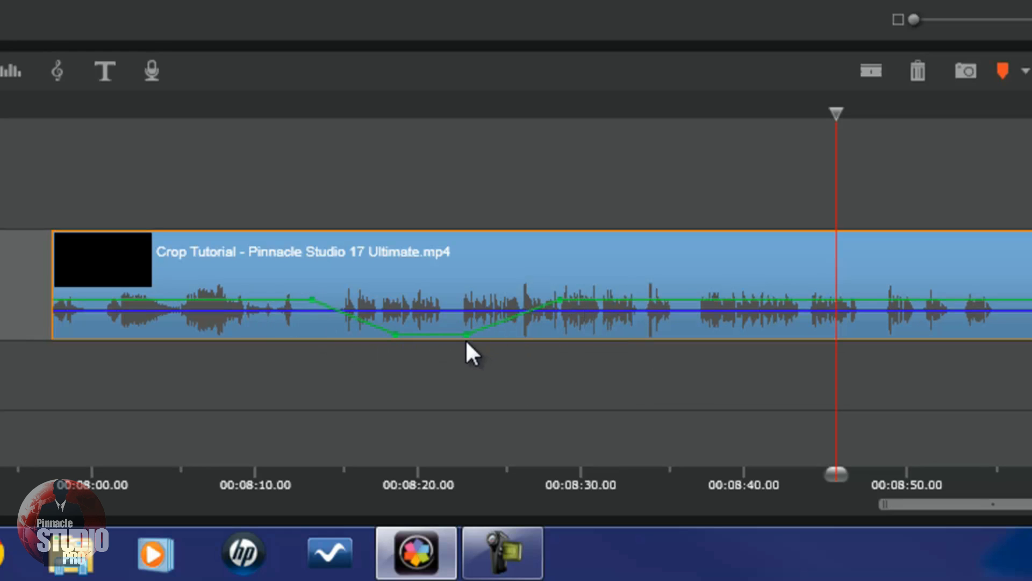
Level the two low keyframes at the dip, around -41 dB.
mouse_move(469, 334)
left_click_drag(469, 333, 470, 327)
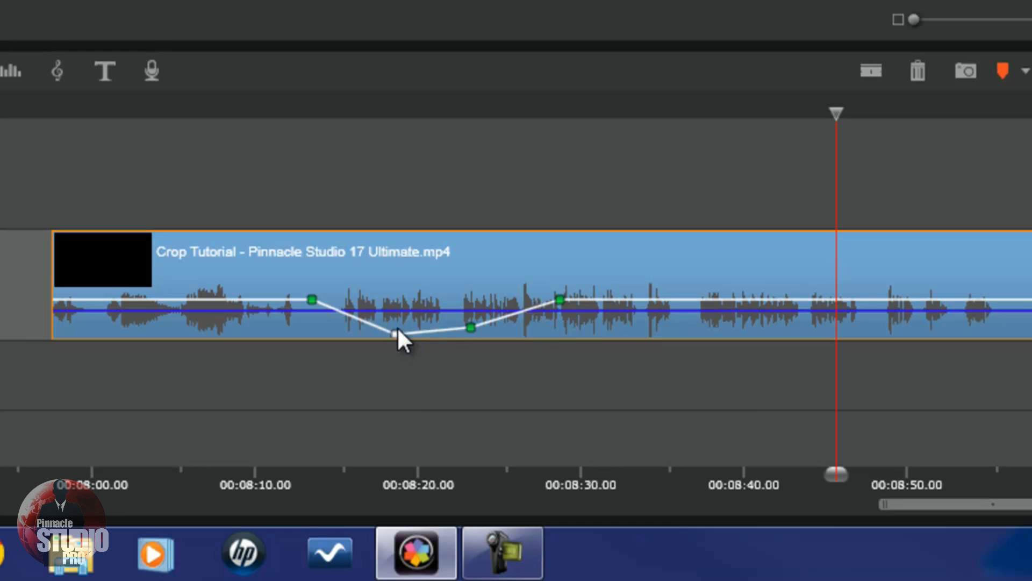
mouse_move(397, 333)
left_click_drag(395, 333, 395, 328)
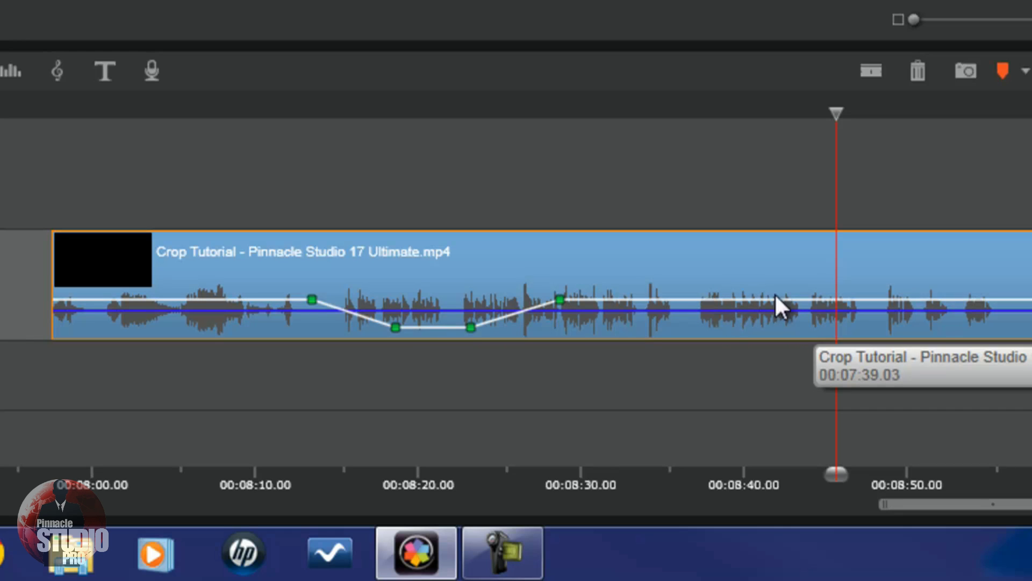
Mute the clip from 00:08:36 with keyframes, restoring volume to 4 dB near 00:08:44.
left_click(683, 299)
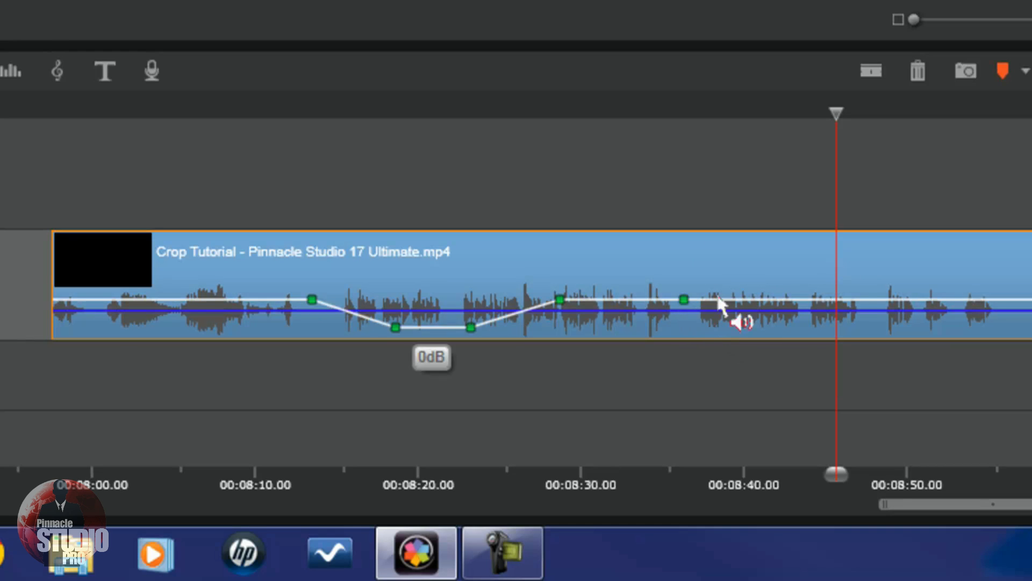
left_click(743, 299)
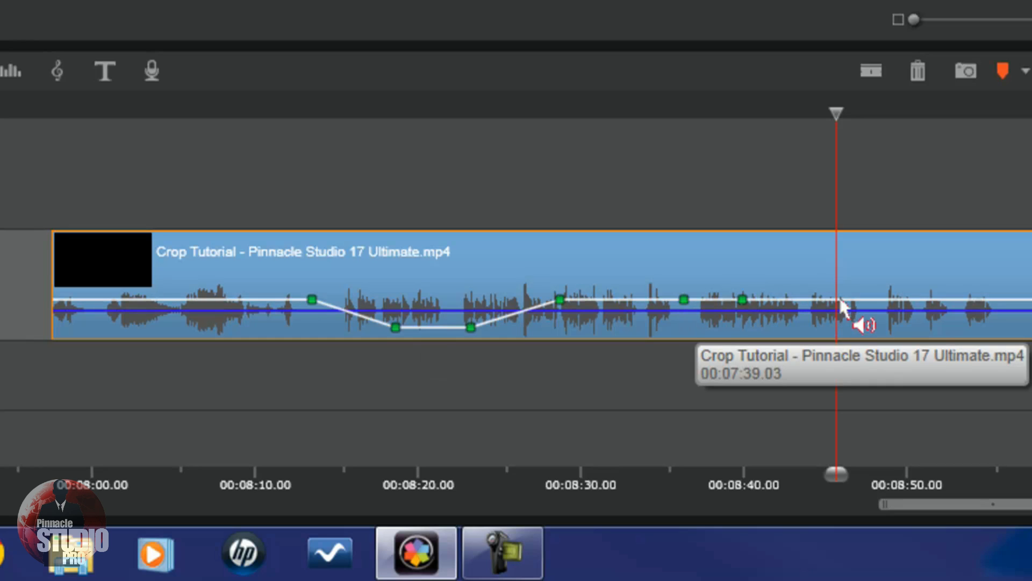
left_click_drag(743, 299, 680, 347)
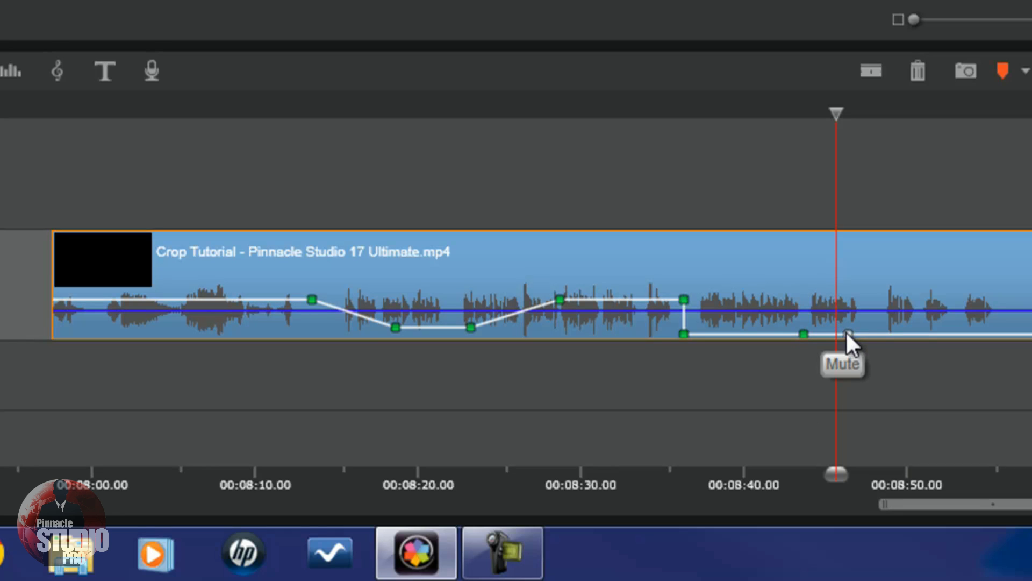
left_click_drag(848, 334, 801, 305)
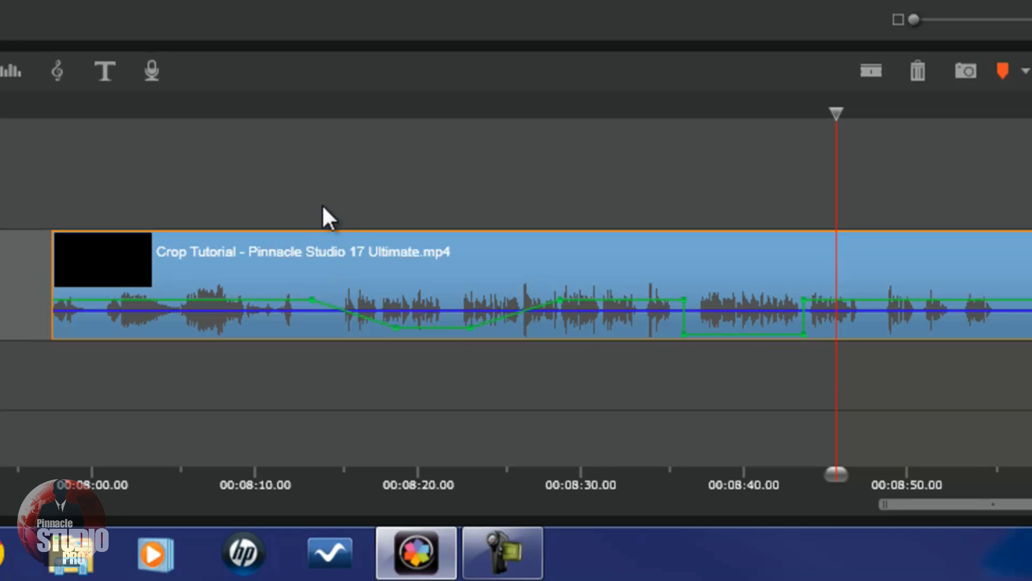
left_click(304, 105)
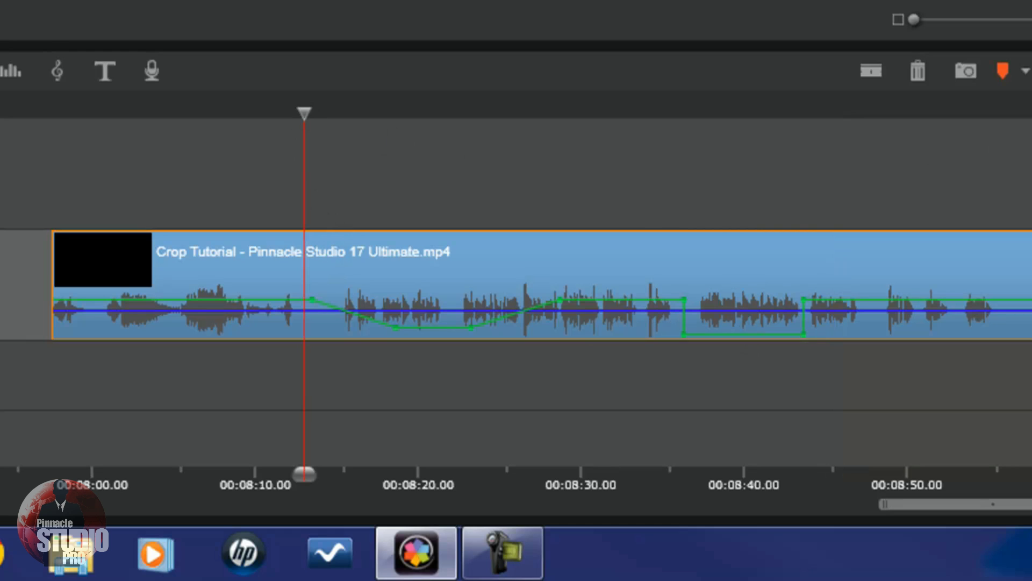
Play the clip from 00:08:13 to hear the volume dip and muted stretch.
key("space")
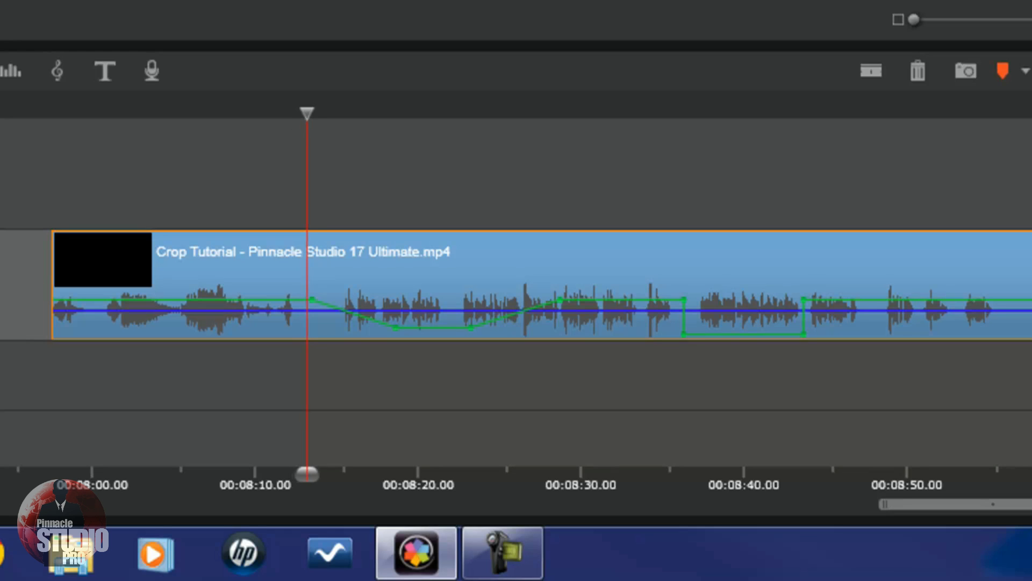